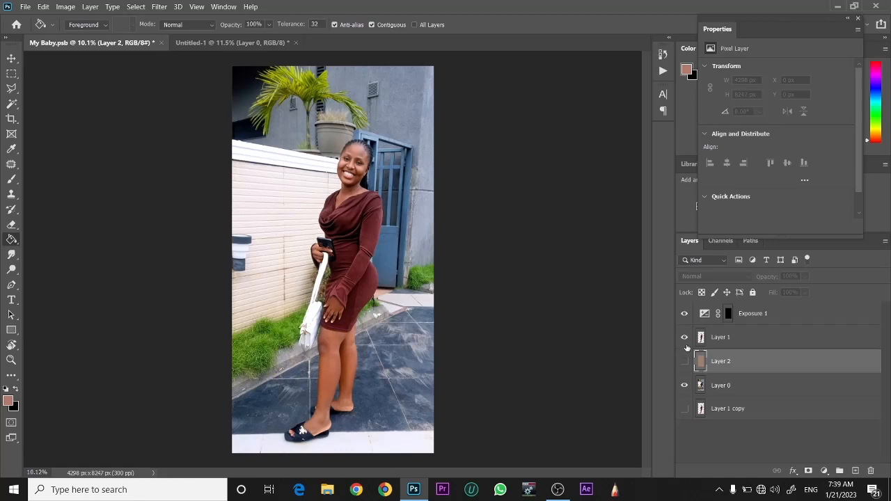
# - Hide the original photo on Layer 0 and show it again to inspect the woman's cut-out
pyautogui.click(685, 386)
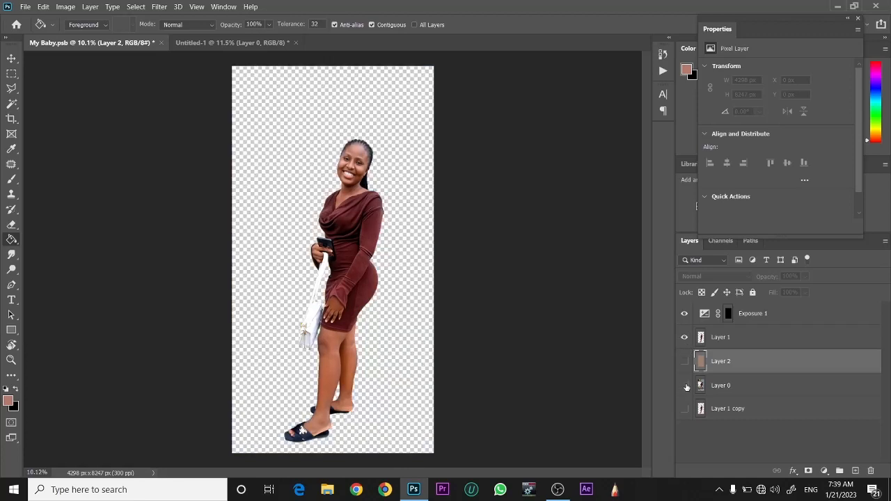
pyautogui.click(685, 385)
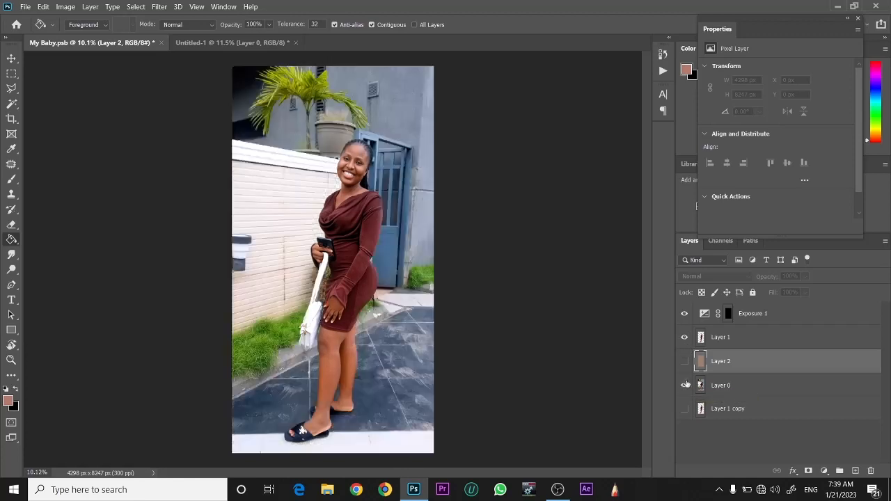
# - Trace a Pen tool path around the woman's front sandal, from its heel along the sole and toe to the instep
pyautogui.click(12, 286)
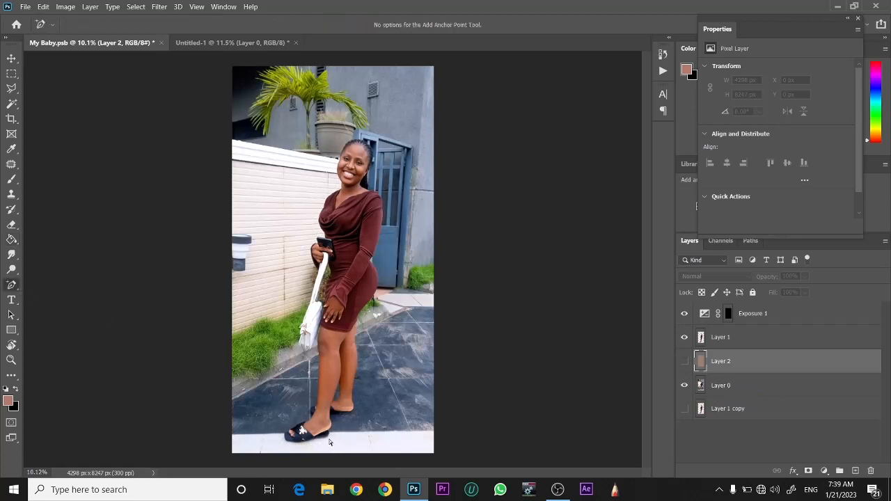
pyautogui.rightClick(6, 288)
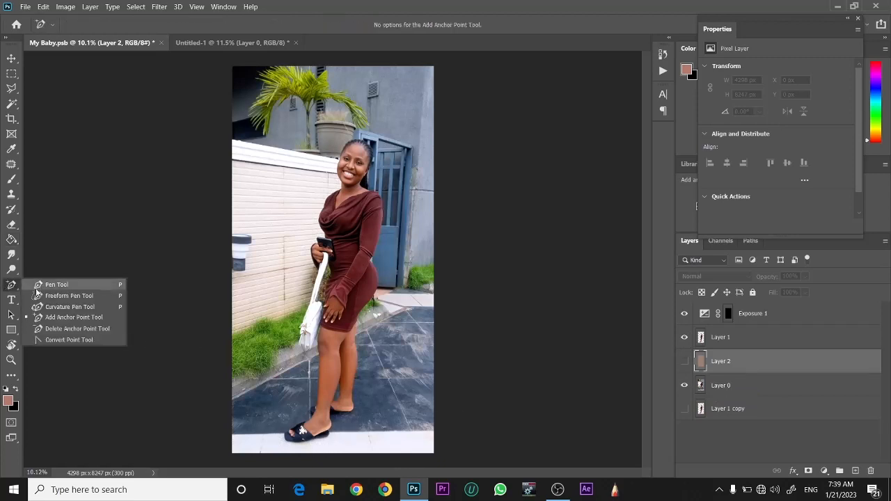
pyautogui.click(55, 287)
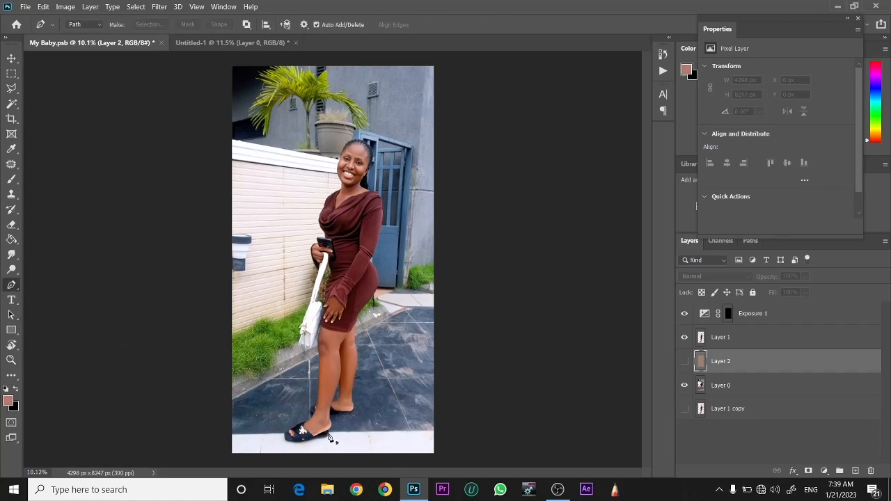
pyautogui.press('z')
pyautogui.moveTo(334, 431); pyautogui.dragTo(378, 415)
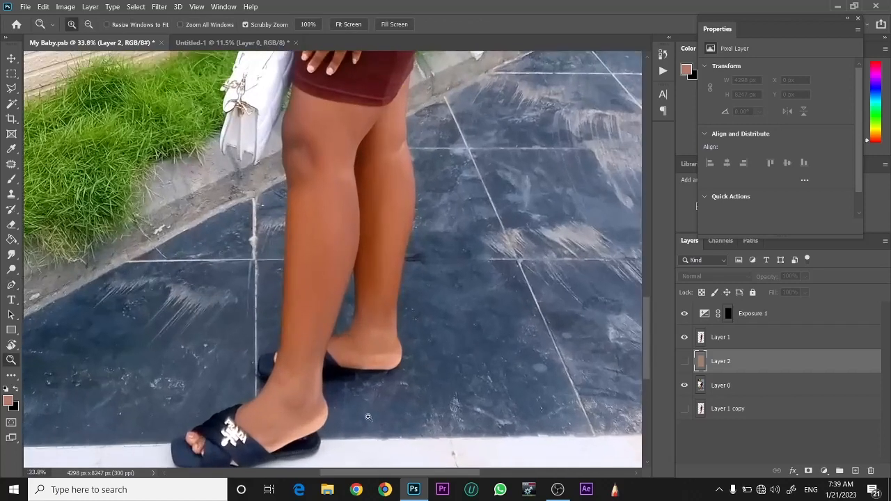
pyautogui.moveTo(338, 381); pyautogui.dragTo(346, 325)
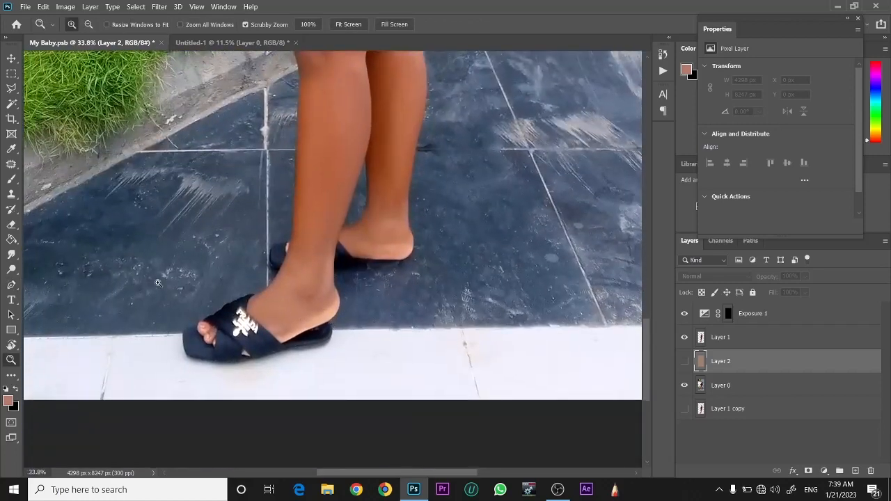
pyautogui.click(11, 285)
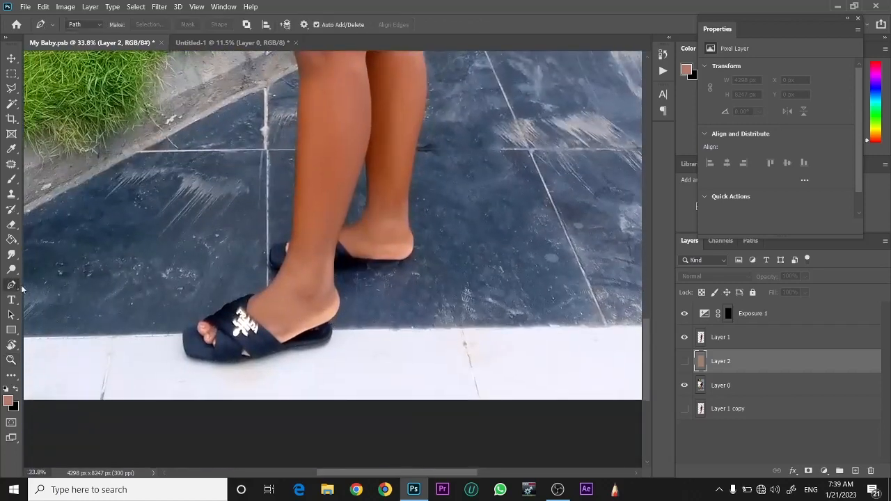
pyautogui.click(329, 325)
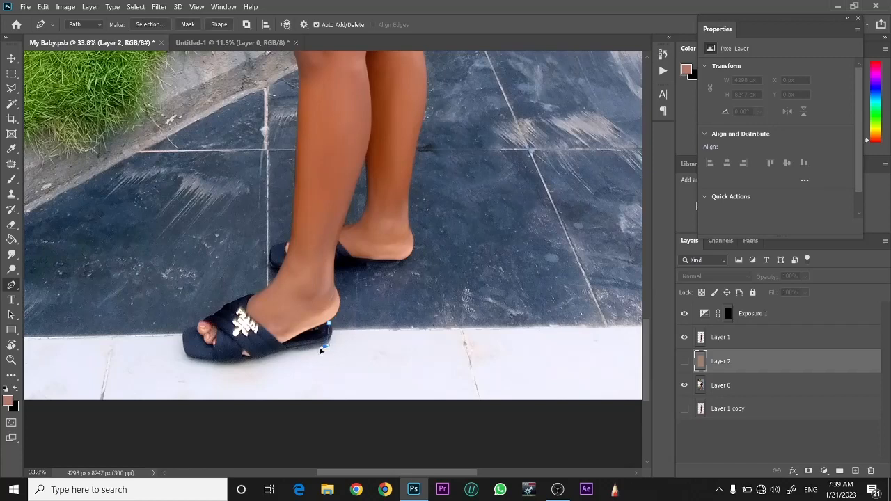
pyautogui.moveTo(312, 350); pyautogui.dragTo(311, 350)
pyautogui.keyDown('alt'); pyautogui.click(324, 347); pyautogui.keyUp('alt')
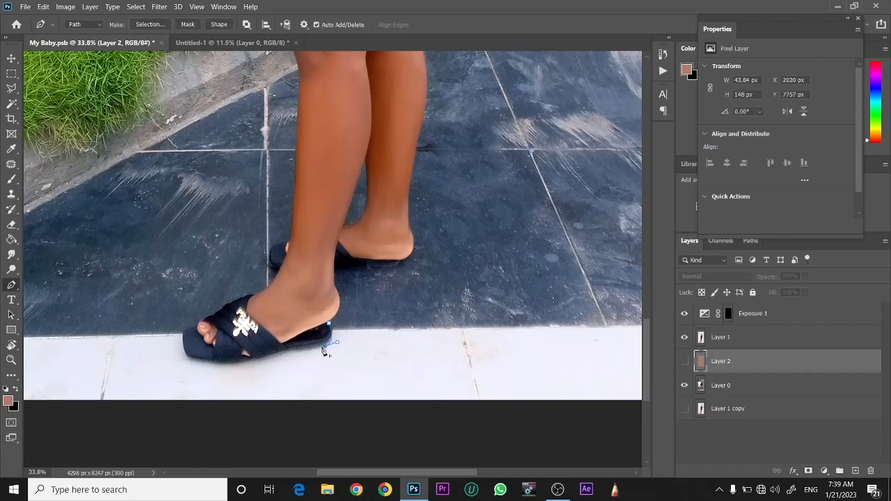
pyautogui.moveTo(234, 363); pyautogui.dragTo(209, 360)
pyautogui.click(183, 352)
pyautogui.click(181, 329)
pyautogui.click(219, 309)
pyautogui.click(240, 297)
pyautogui.click(265, 291)
# - Extend the pen path around the rear sandal and up the front edge of the leg to the knee
pyautogui.click(277, 273)
pyautogui.click(270, 256)
pyautogui.click(272, 246)
pyautogui.click(289, 232)
pyautogui.click(300, 75)
pyautogui.moveTo(304, 74); pyautogui.dragTo(324, 240)
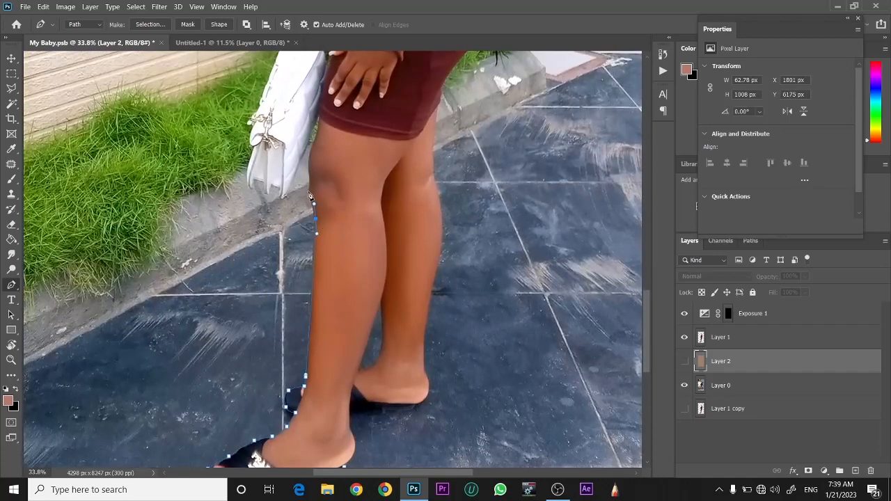
pyautogui.click(310, 181)
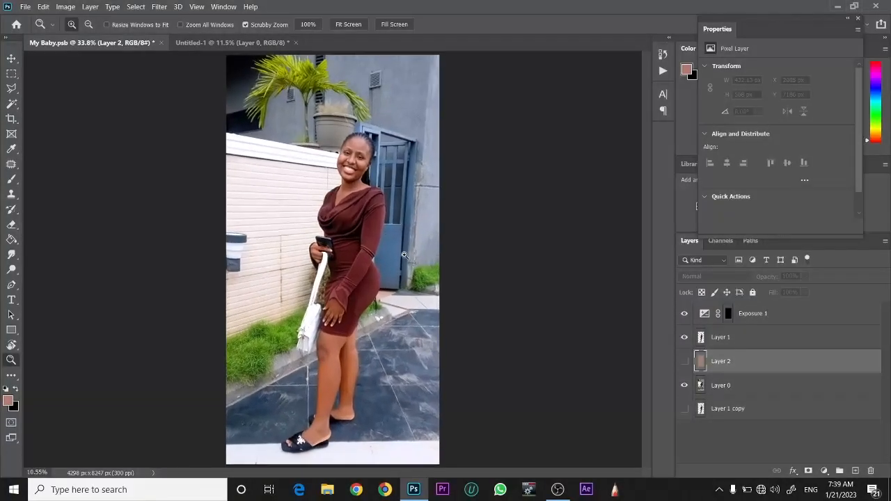
pyautogui.click(406, 254)
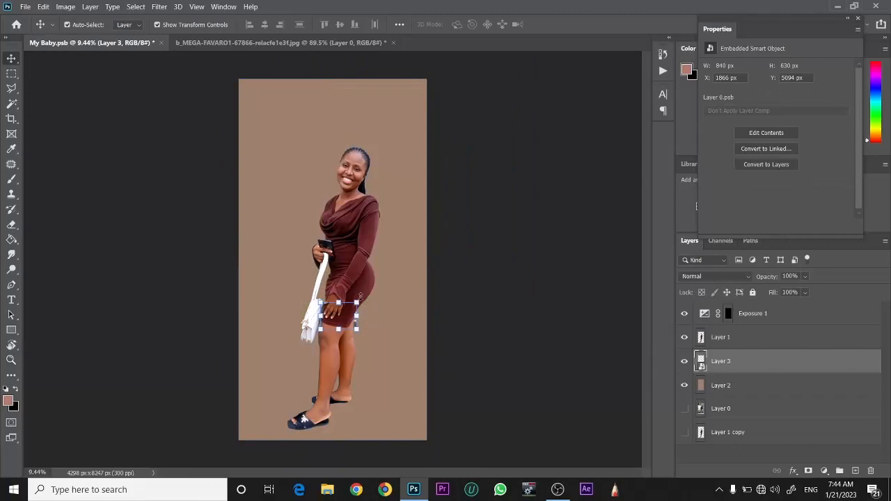
# - Scale the courtyard image on Layer 3 to about 7354 × 5516 px and place it over the floor behind the woman
pyautogui.moveTo(357, 303); pyautogui.dragTo(584, 124)
pyautogui.moveTo(321, 332); pyautogui.dragTo(263, 372)
pyautogui.moveTo(372, 265); pyautogui.dragTo(328, 329)
pyautogui.click(555, 25)
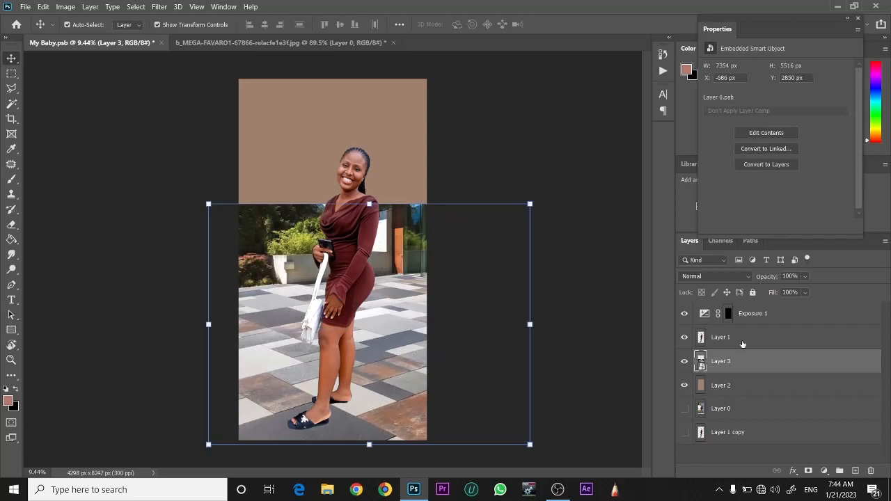
# - Try Soft Light on the brown Layer 2, and set its blend mode to Color
pyautogui.click(731, 386)
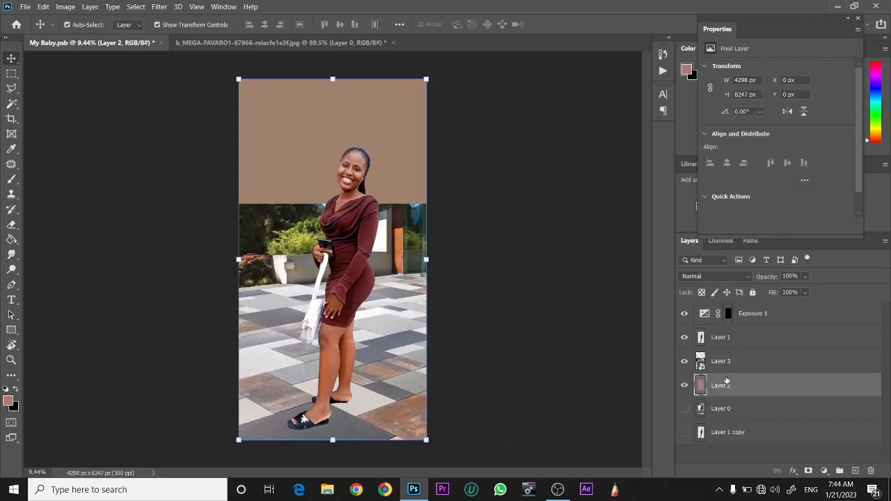
pyautogui.click(702, 278)
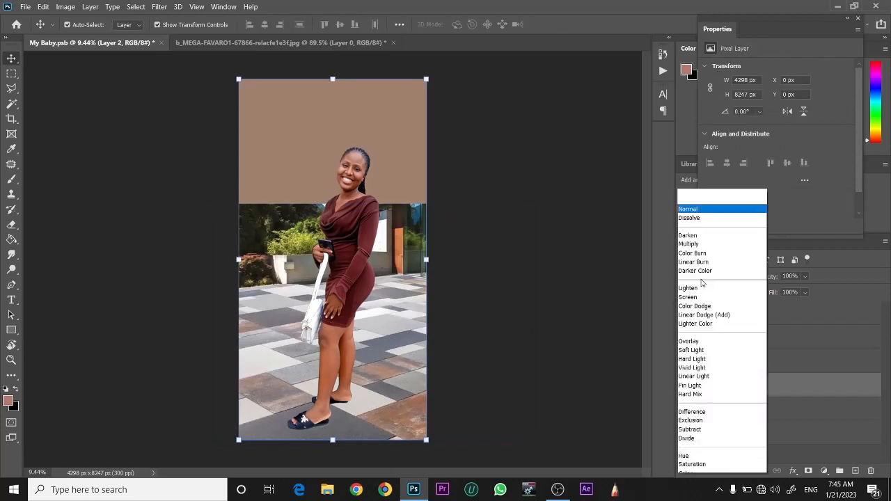
pyautogui.click(700, 337)
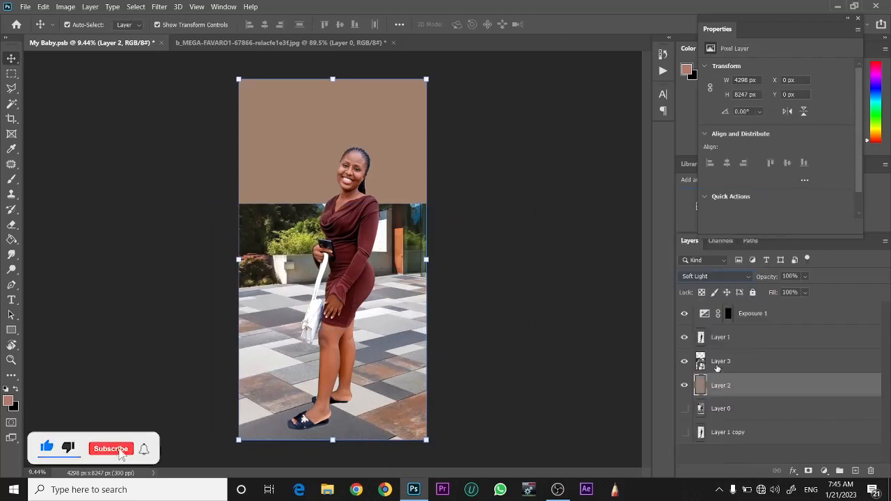
pyautogui.click(702, 279)
pyautogui.click(705, 443)
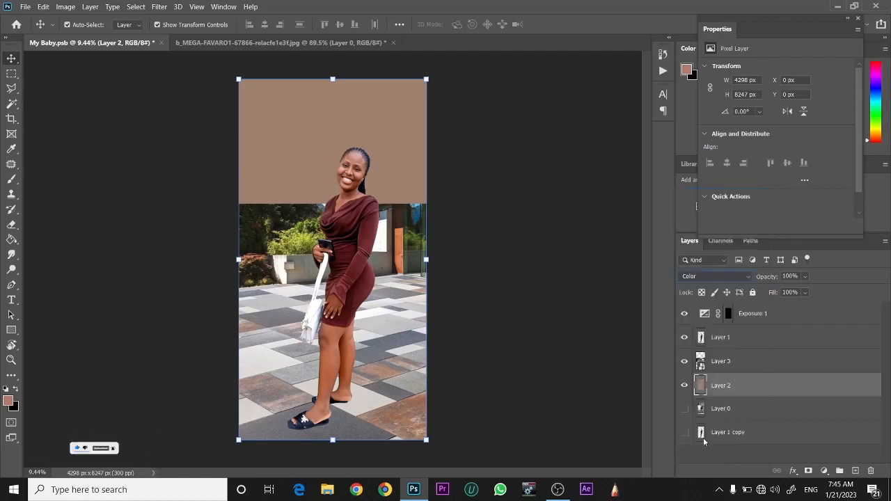
# - Try the Soft Light blend mode on the courtyard image in Layer 3
pyautogui.click(737, 367)
pyautogui.click(700, 276)
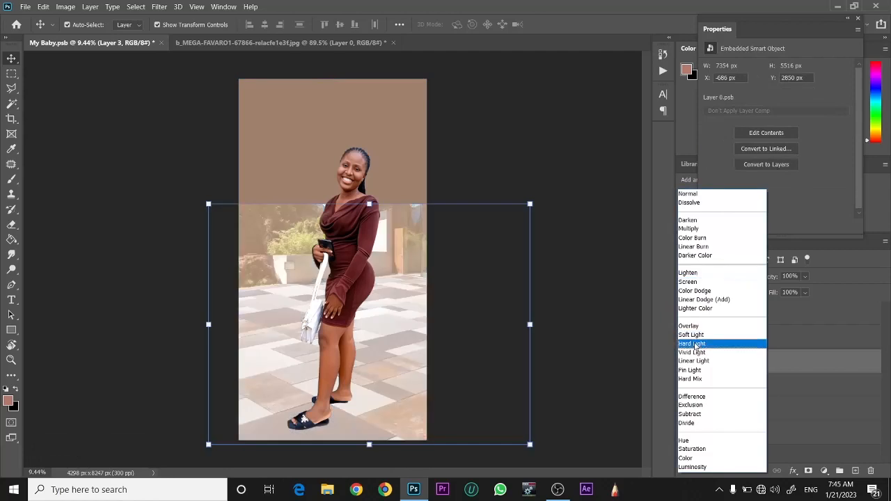
pyautogui.click(688, 337)
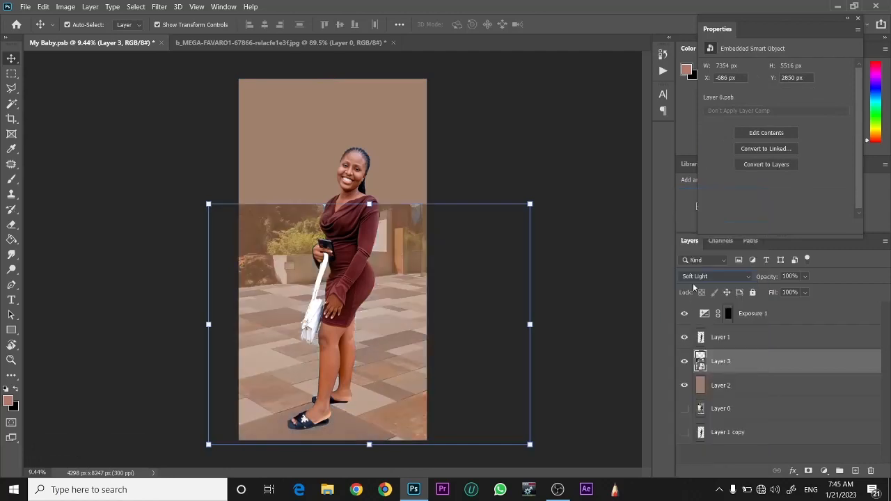
pyautogui.click(695, 279)
pyautogui.click(699, 339)
# - Show the original photo on Layer 0 and set the blend mode of Layer 3 to Normal
pyautogui.click(684, 409)
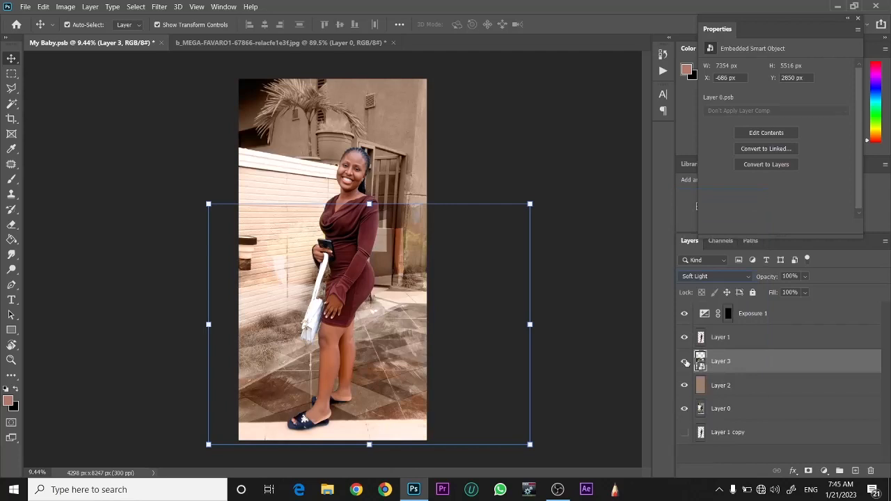
pyautogui.click(697, 279)
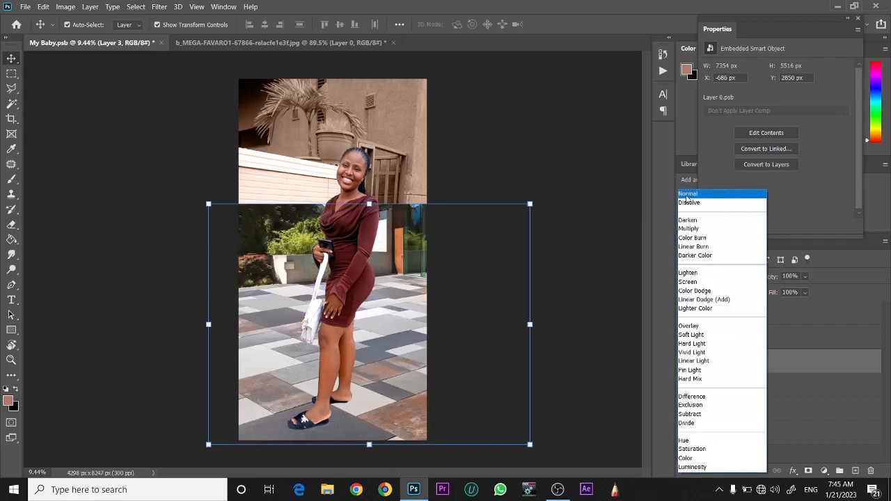
pyautogui.click(688, 200)
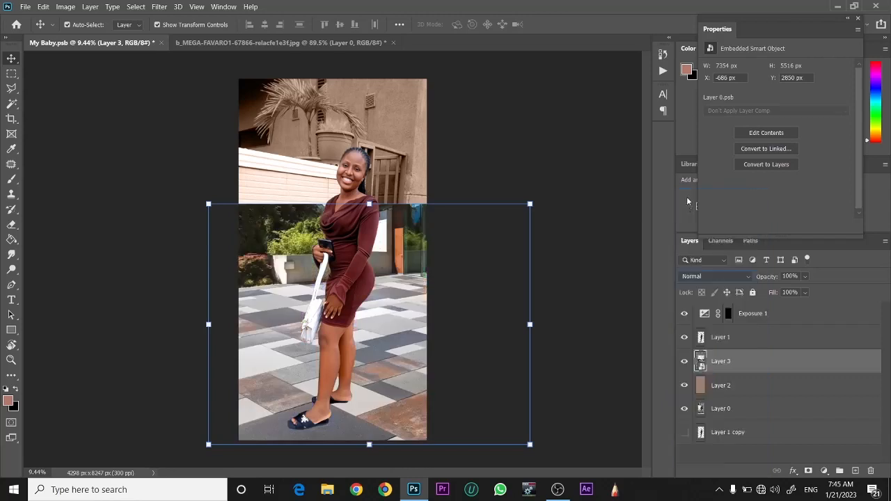
# - Hide Layer 3 and Layer 2, and make Layer 0 with the original photo the active layer
pyautogui.click(684, 361)
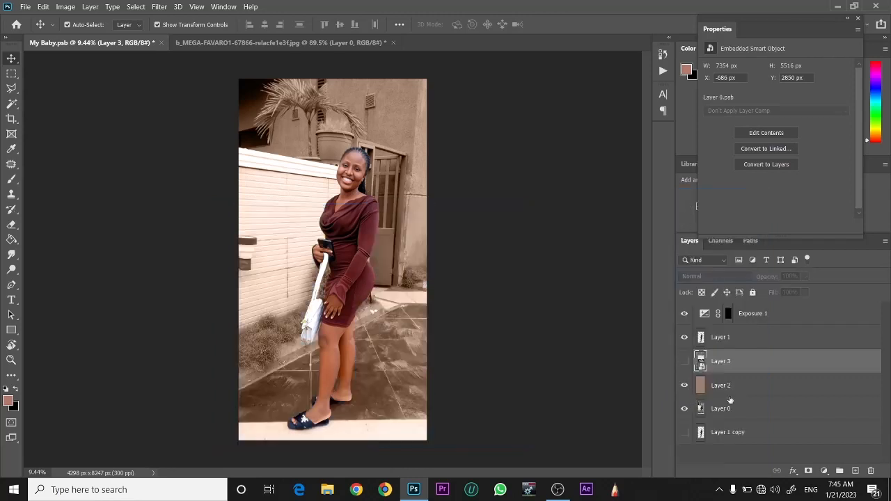
pyautogui.click(684, 385)
pyautogui.click(711, 410)
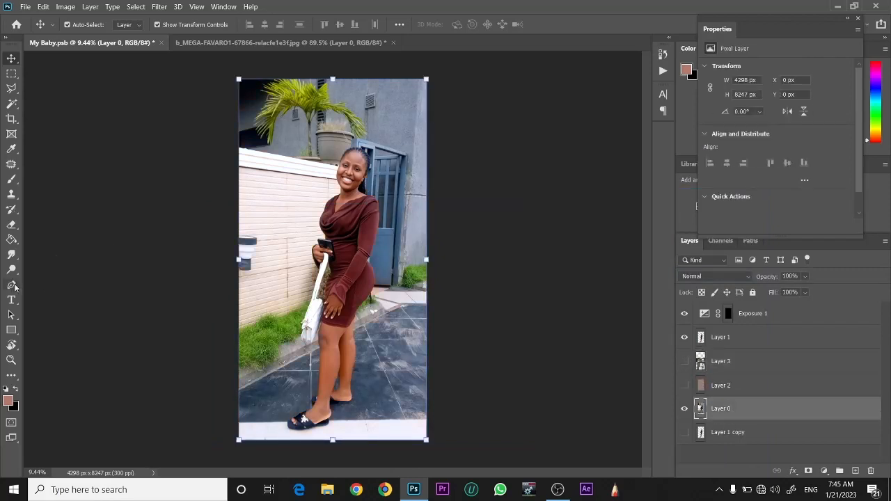
# - Trace the dark tiled floor's upper edge on Layer 0 with the Pen tool, from the photo's left border across the legs to the pale slabs
pyautogui.press('z')
pyautogui.moveTo(280, 394); pyautogui.dragTo(324, 379)
pyautogui.press('p')
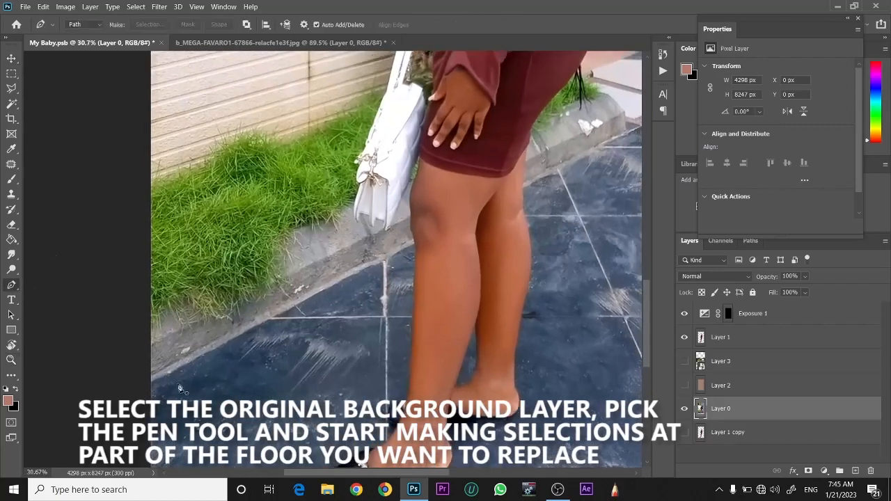
pyautogui.click(143, 387)
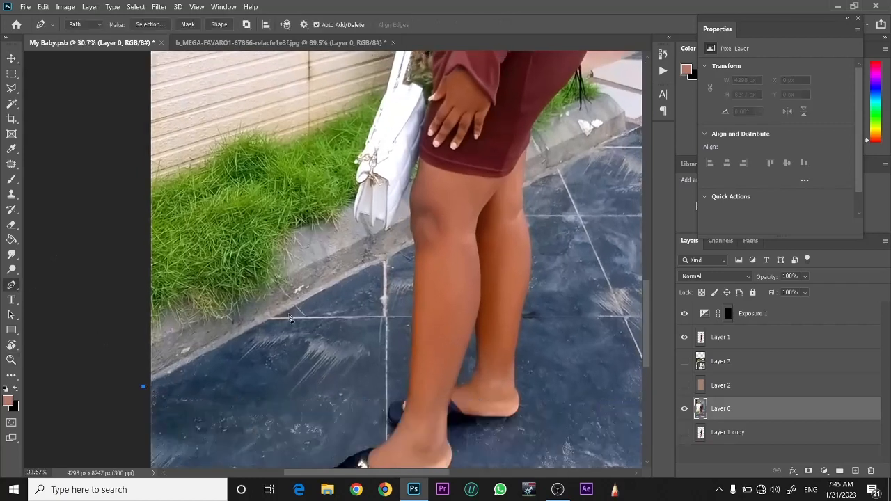
pyautogui.moveTo(506, 211); pyautogui.dragTo(455, 220)
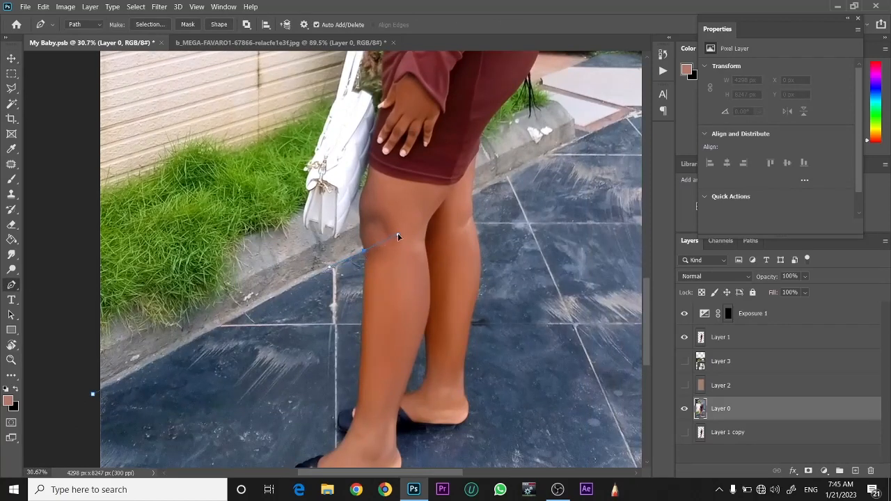
pyautogui.moveTo(400, 231); pyautogui.dragTo(402, 232)
pyautogui.moveTo(559, 151); pyautogui.dragTo(474, 216)
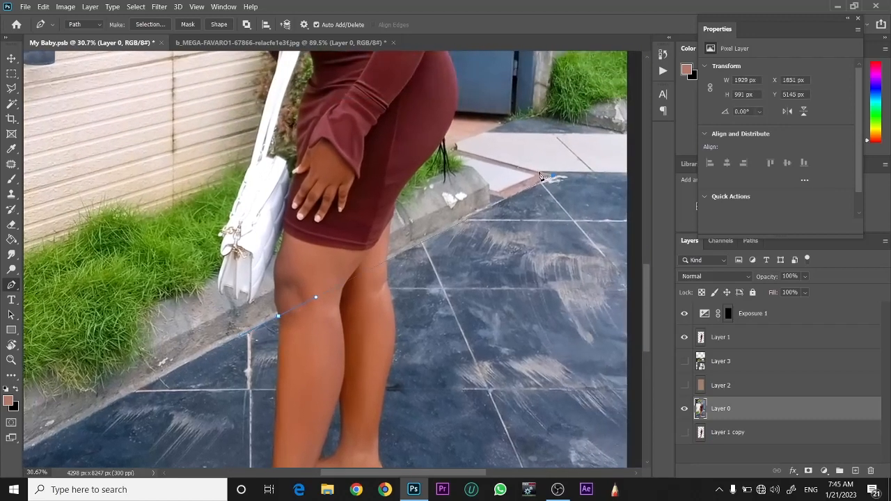
pyautogui.click(539, 173)
# - Continue the path down the photo's right border and back along the white strip's edge, and convert it into a selection of the dark floor
pyautogui.hscroll(2, 613, 176)
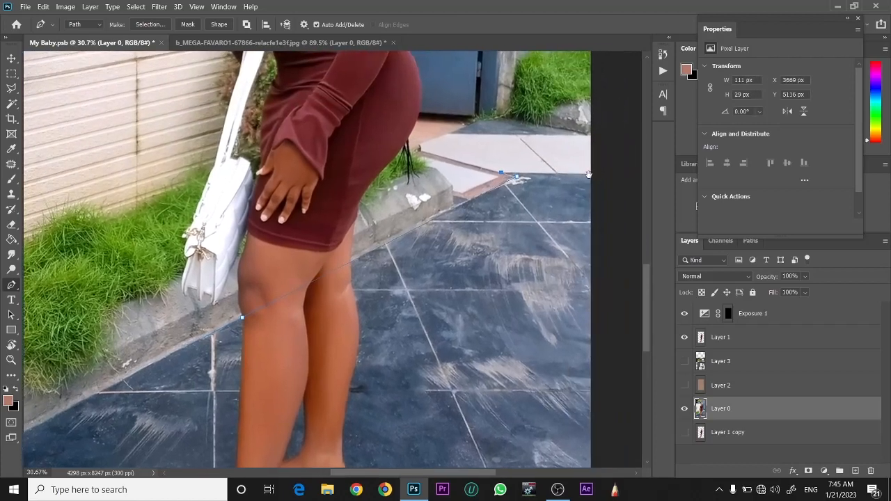
pyautogui.click(597, 173)
pyautogui.click(598, 174)
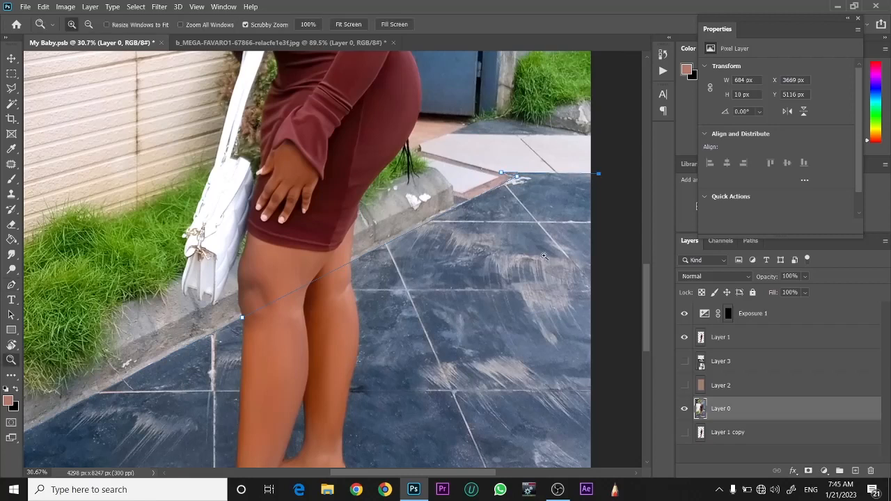
pyautogui.scroll(-5, 578, 234)
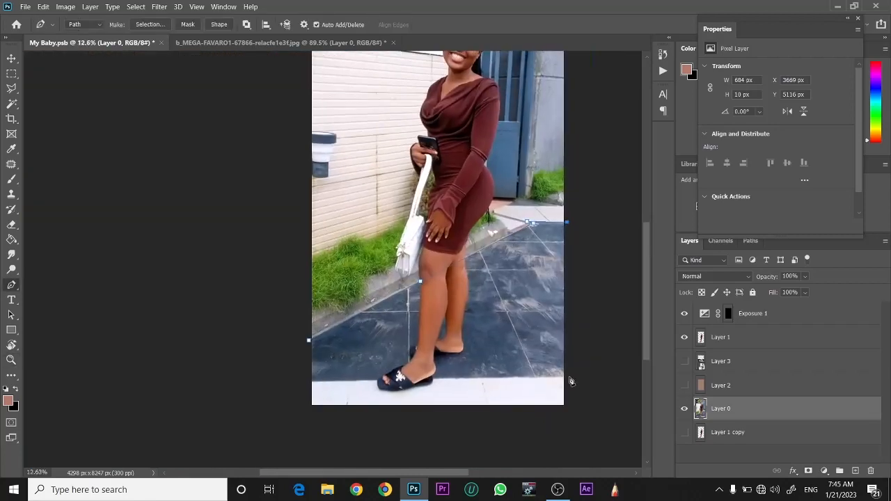
pyautogui.click(568, 378)
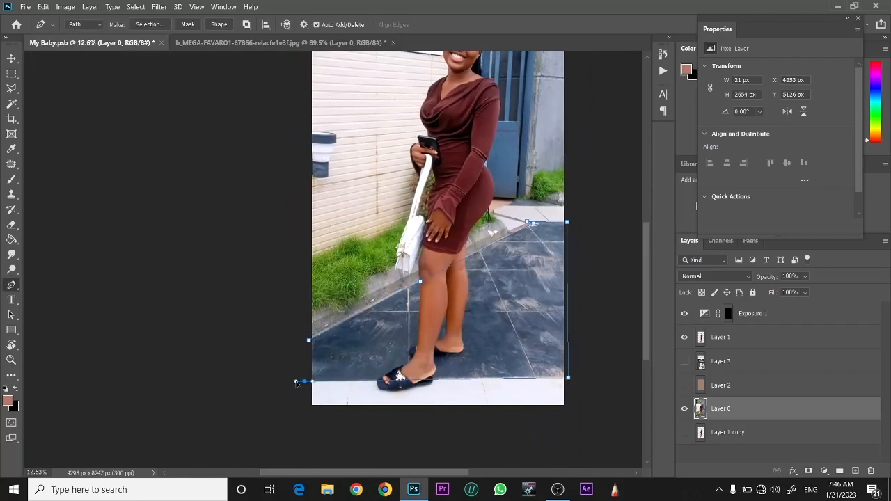
pyautogui.click(295, 382)
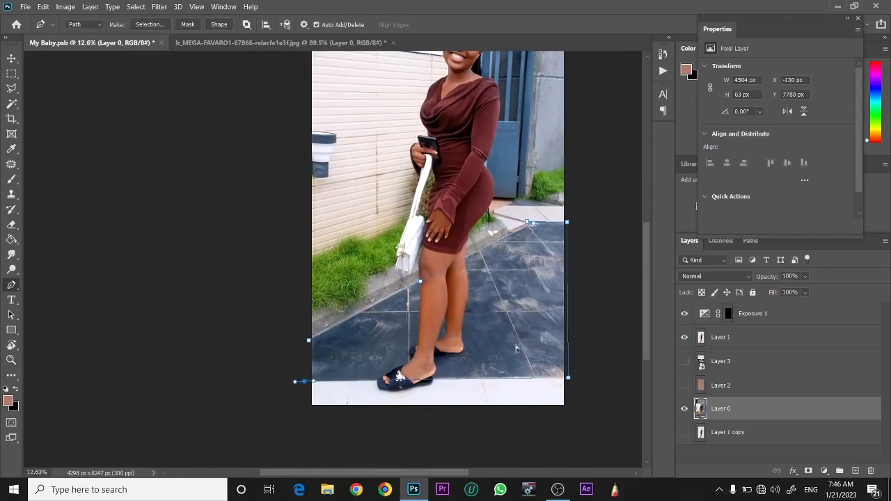
pyautogui.hotkey('ctrl', 'Return')
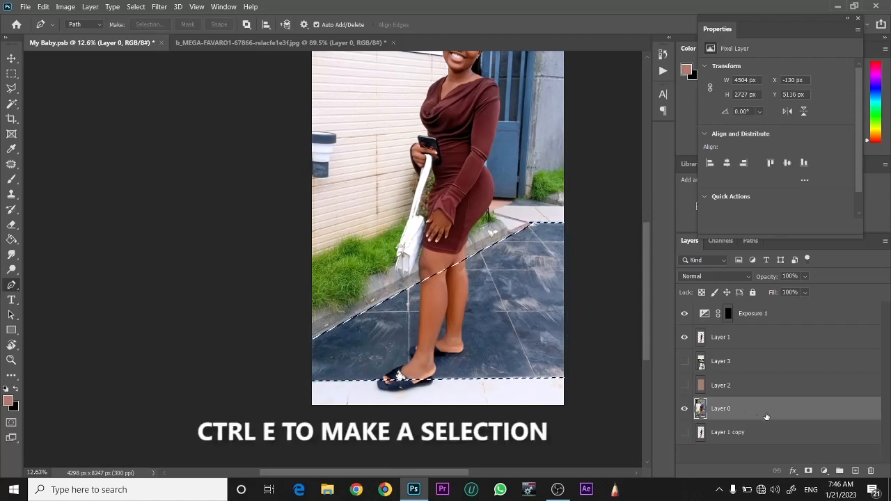
# - Show Layer 3 with the courtyard paving again and add a layer mask to it from the dark floor selection
pyautogui.click(683, 361)
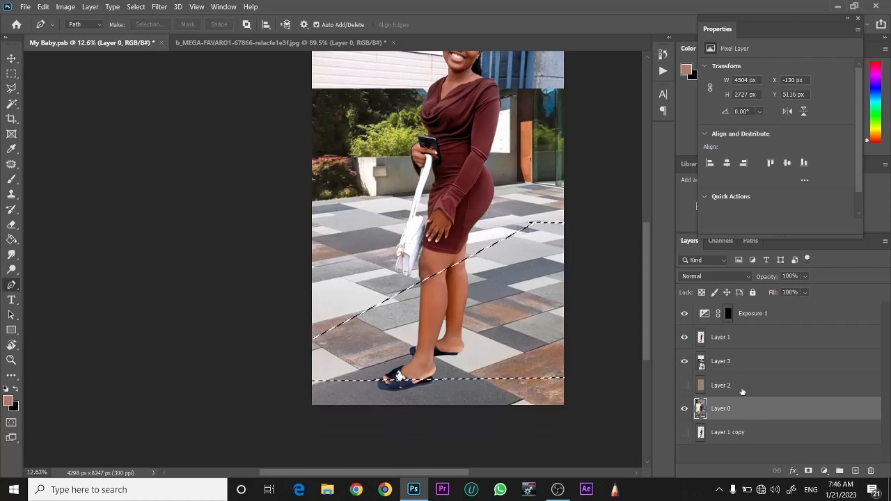
pyautogui.click(760, 362)
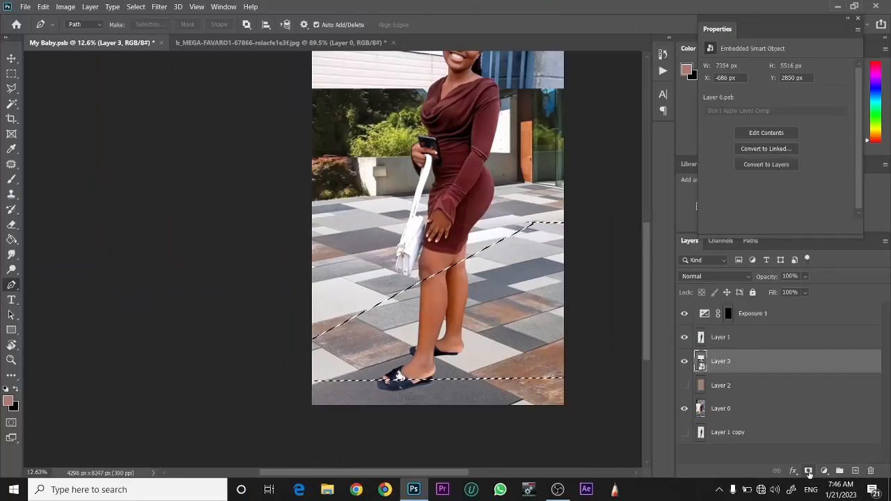
pyautogui.click(692, 479)
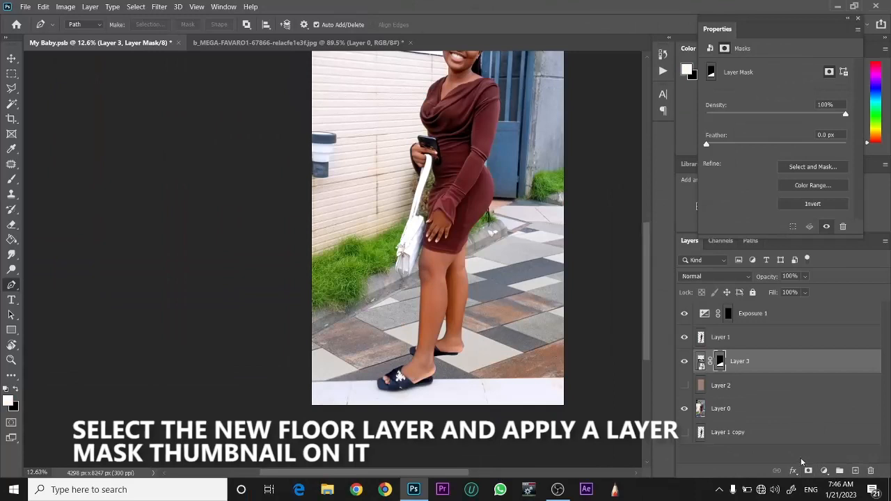
# - Compare the full photo with and without the new paving by toggling the visibility of Layer 3
pyautogui.press('z')
pyautogui.moveTo(477, 325); pyautogui.dragTo(466, 322)
pyautogui.press('p')
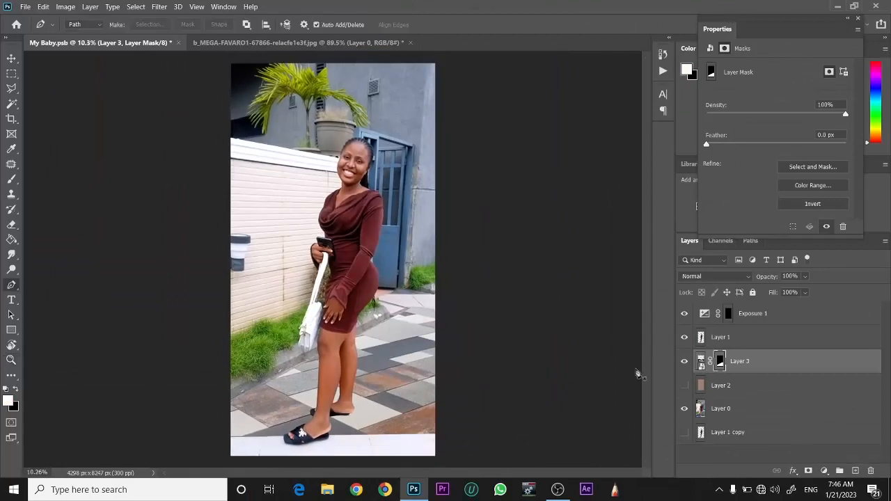
pyautogui.click(684, 362)
pyautogui.click(684, 362)
pyautogui.click(684, 362)
pyautogui.click(685, 365)
pyautogui.click(685, 363)
pyautogui.click(685, 364)
# - Rasterize Layer 3 and apply its layer mask
pyautogui.rightClick(721, 364)
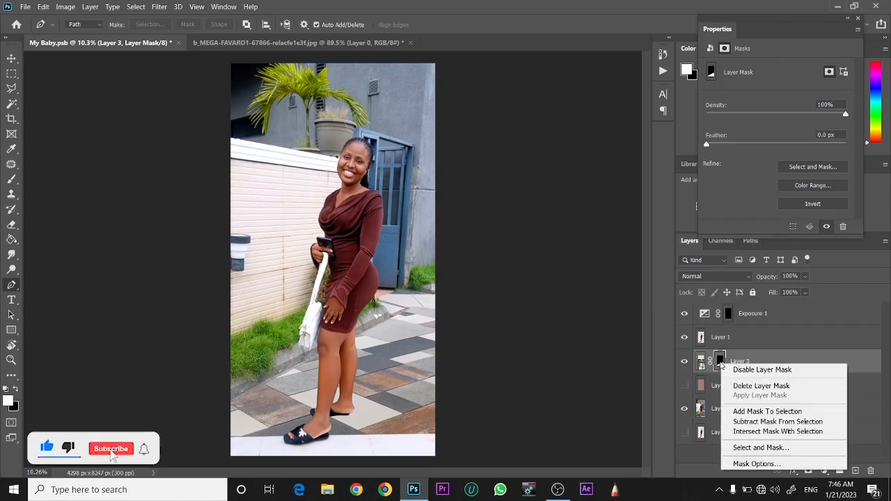
pyautogui.click(755, 363)
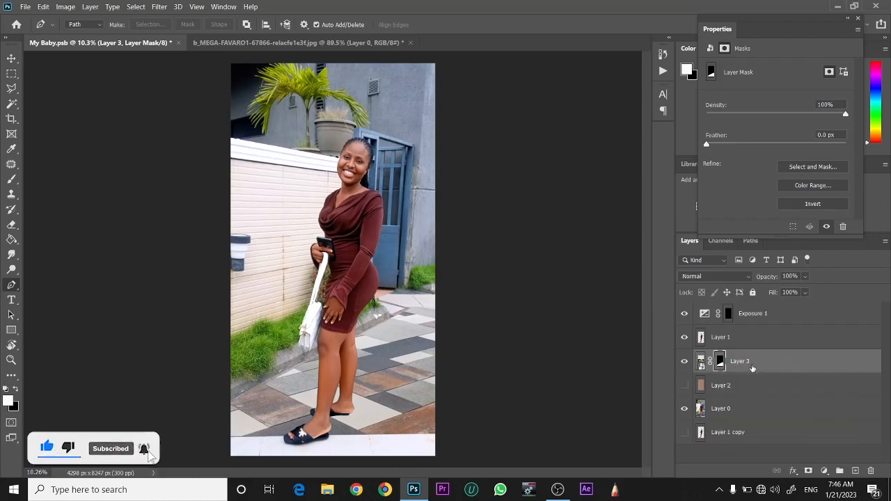
pyautogui.rightClick(755, 363)
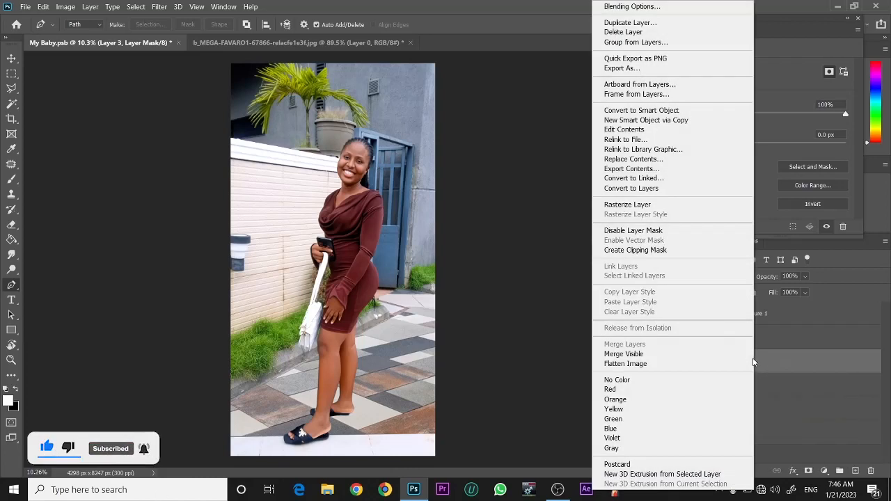
pyautogui.click(623, 206)
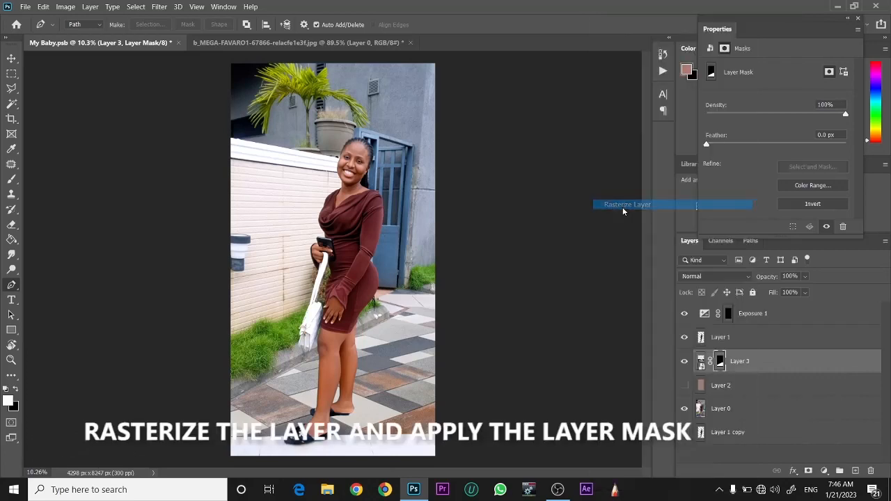
pyautogui.rightClick(721, 360)
pyautogui.click(738, 391)
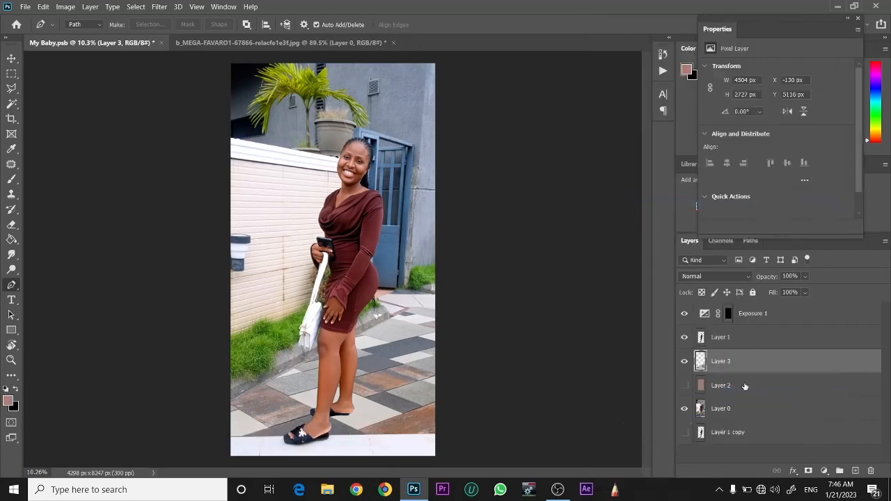
# - Add an Exposure adjustment above Layer 3 with Gamma Correction 0.62 and Exposure -0.11, and clip it to the floor layer
pyautogui.click(825, 472)
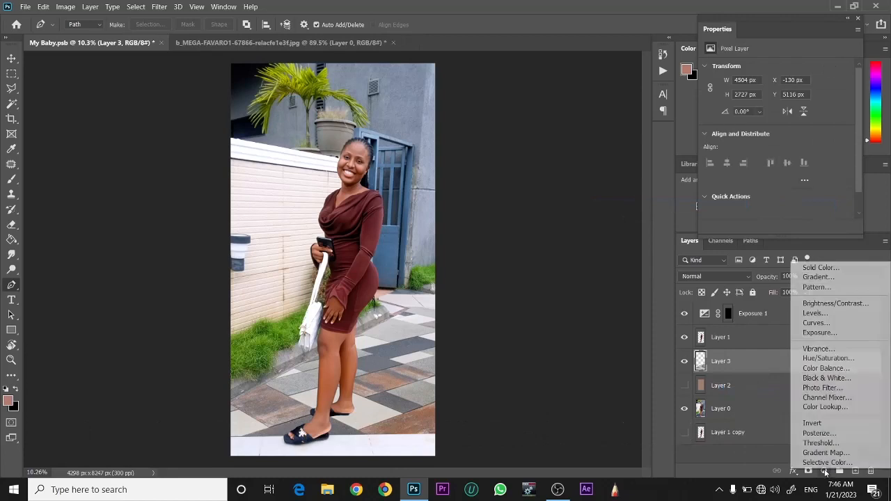
pyautogui.click(811, 333)
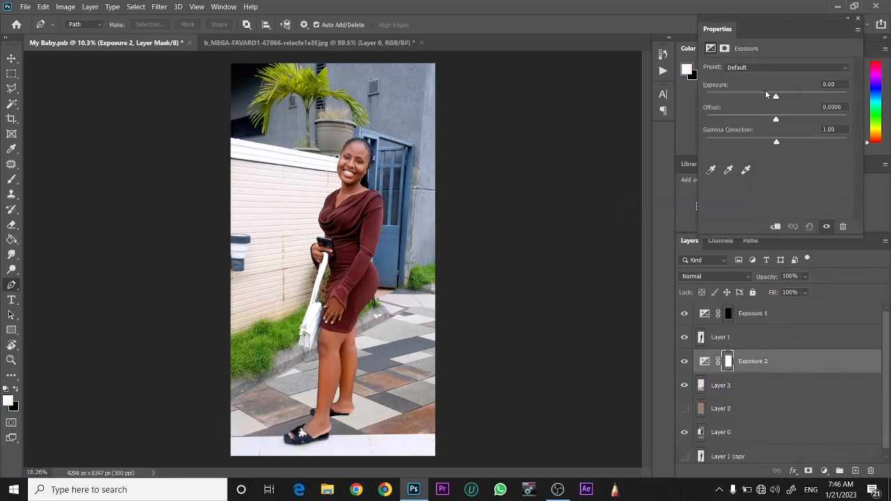
pyautogui.click(798, 142)
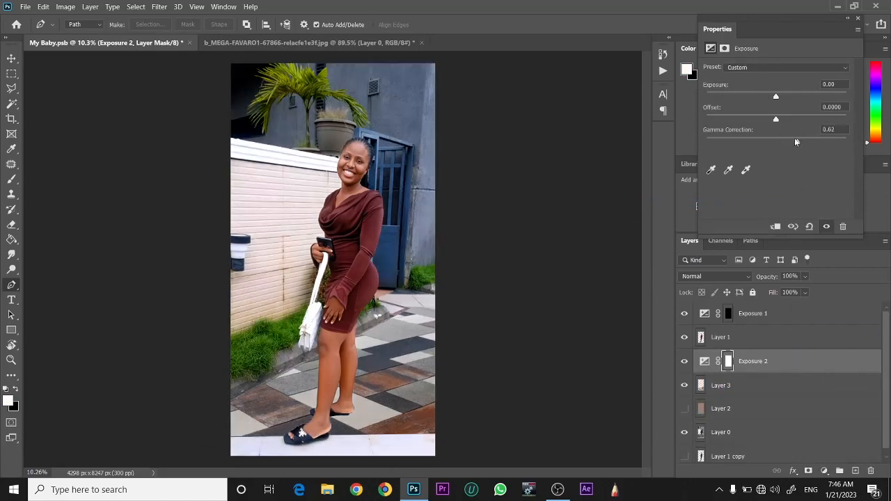
pyautogui.moveTo(775, 96); pyautogui.dragTo(775, 97)
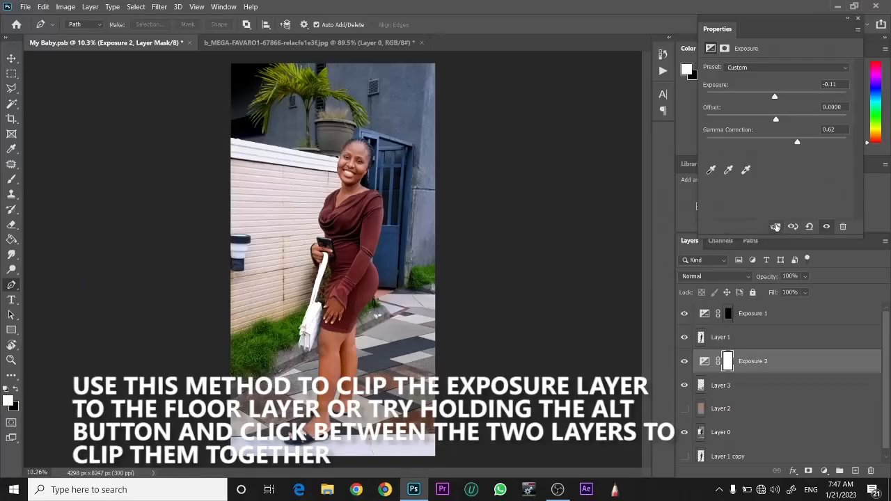
pyautogui.click(500, 168)
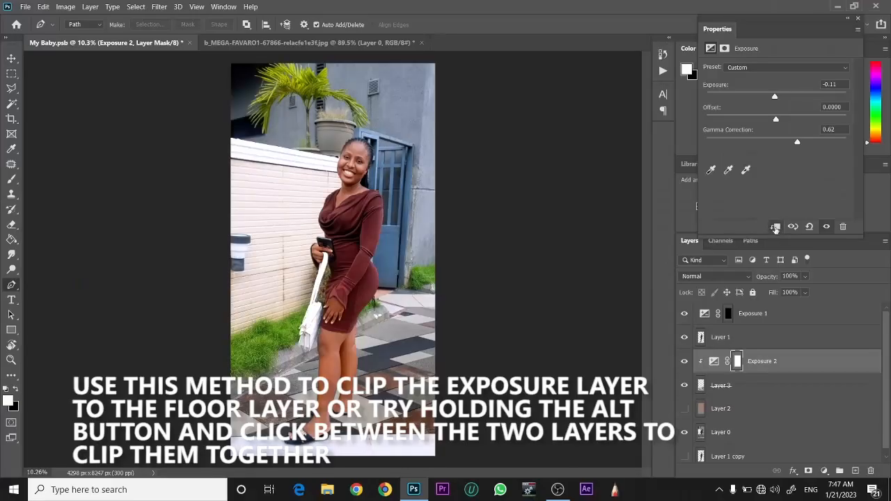
pyautogui.click(685, 362)
pyautogui.click(685, 361)
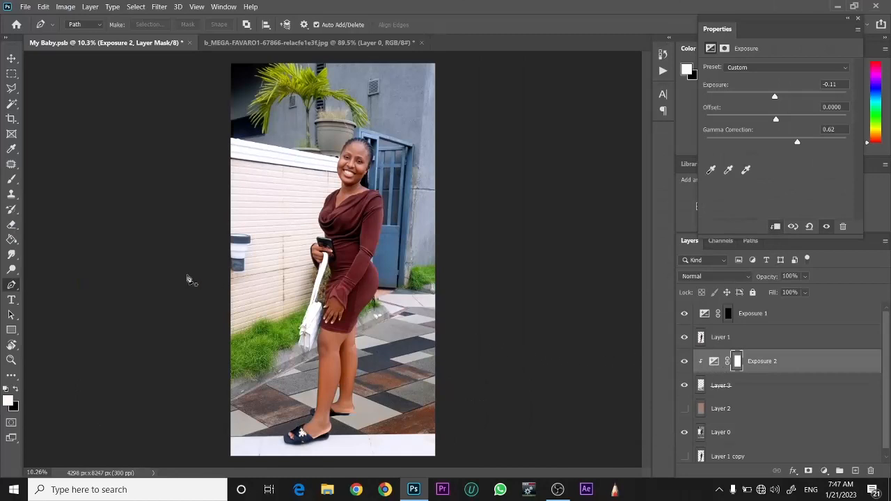
# - Draw a white-to-black linear gradient on the Exposure 2 mask, diagonally from the front of the floor toward the back, redrawing it to refine the shading
pyautogui.rightClick(11, 240)
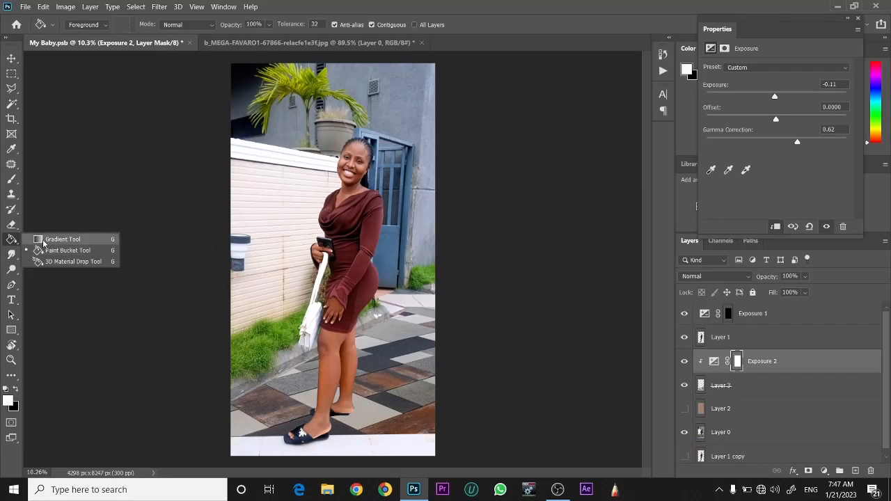
pyautogui.click(202, 214)
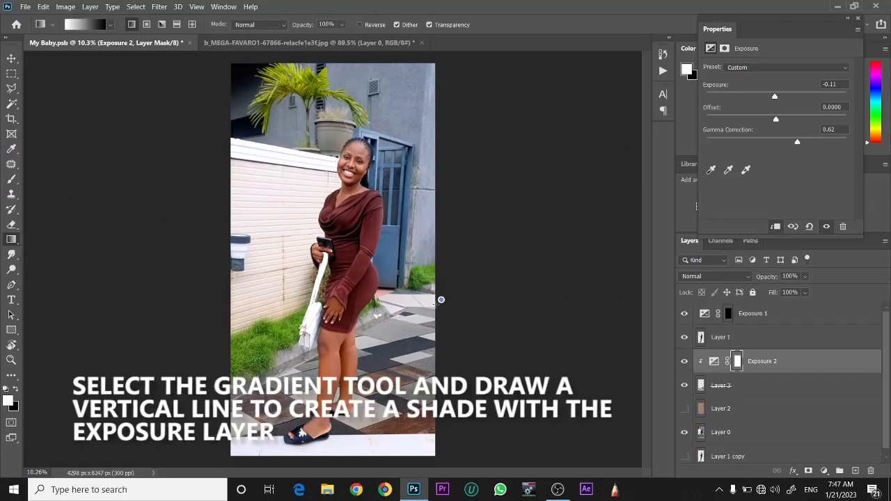
pyautogui.moveTo(439, 299); pyautogui.dragTo(342, 412)
pyautogui.moveTo(250, 448); pyautogui.dragTo(461, 291)
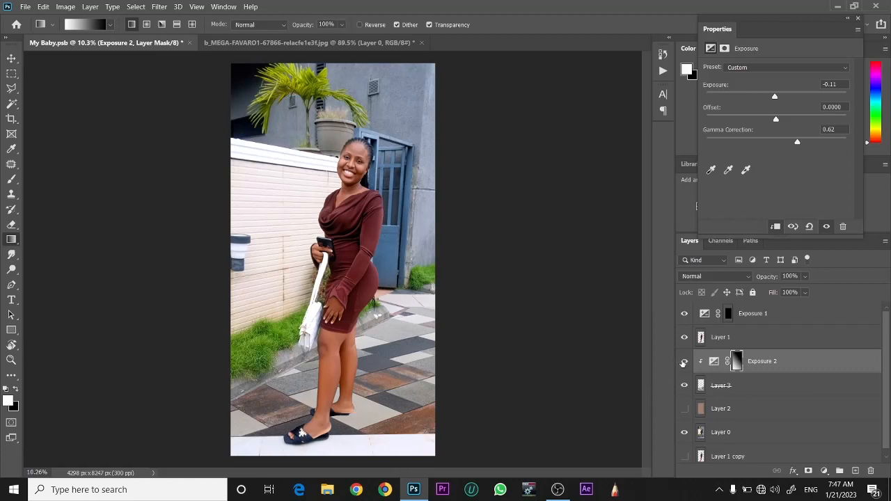
pyautogui.click(685, 362)
pyautogui.click(683, 361)
pyautogui.press('z')
pyautogui.moveTo(375, 400); pyautogui.dragTo(422, 383)
pyautogui.press('g')
pyautogui.moveTo(366, 416); pyautogui.dragTo(509, 223)
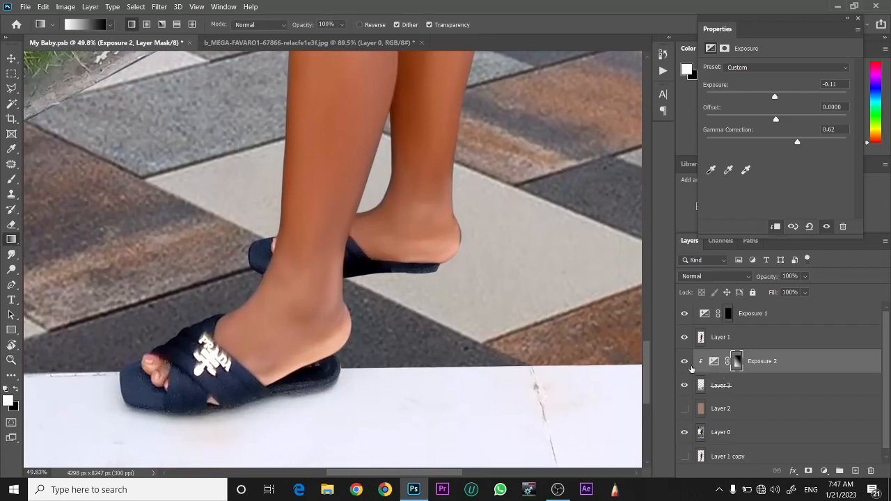
# - Merge the Exposure 2 adjustment and Layer 3 into one floor layer and compare the photo with it hidden and shown
pyautogui.click(743, 388)
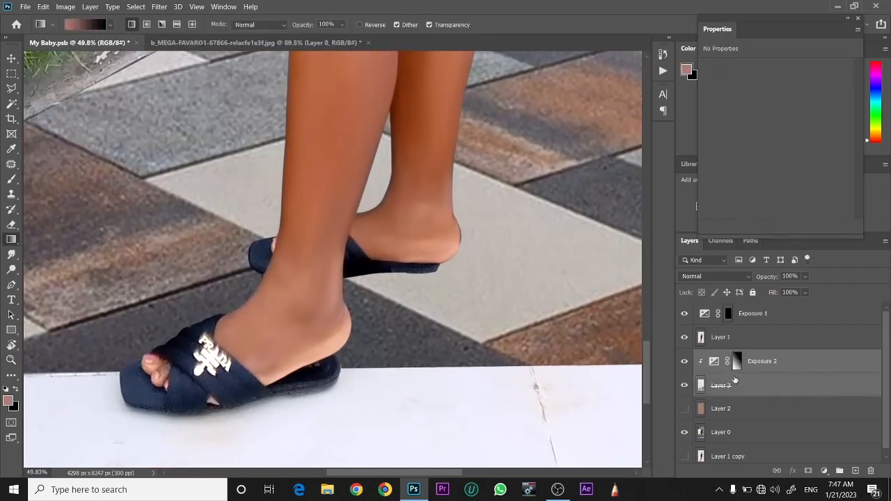
pyautogui.hotkey('ctrl', 'e')
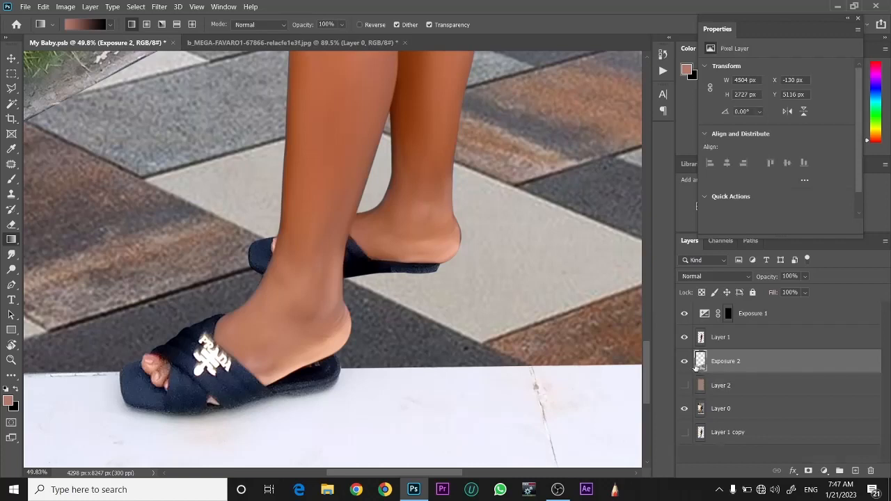
pyautogui.click(684, 363)
pyautogui.click(684, 363)
# - Add a layer mask to the merged floor layer and paint black with a soft 9% flow brush along the rear sandal to restore its shadow
pyautogui.click(808, 471)
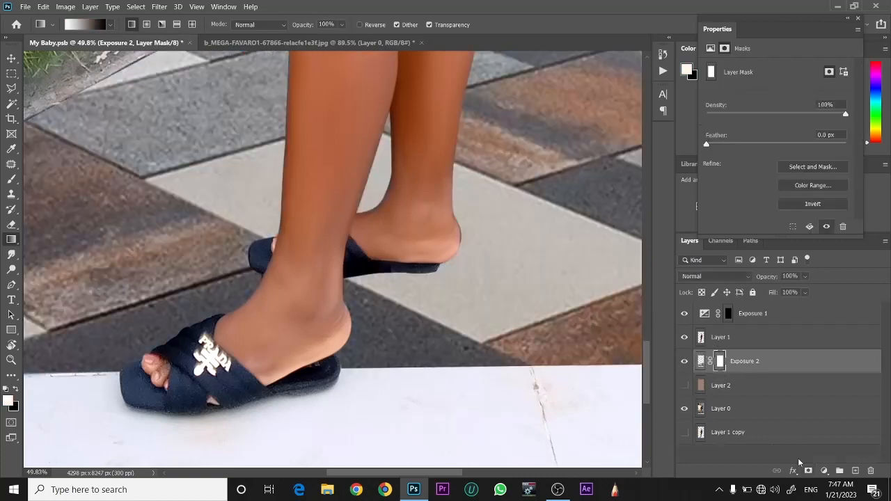
pyautogui.click(12, 178)
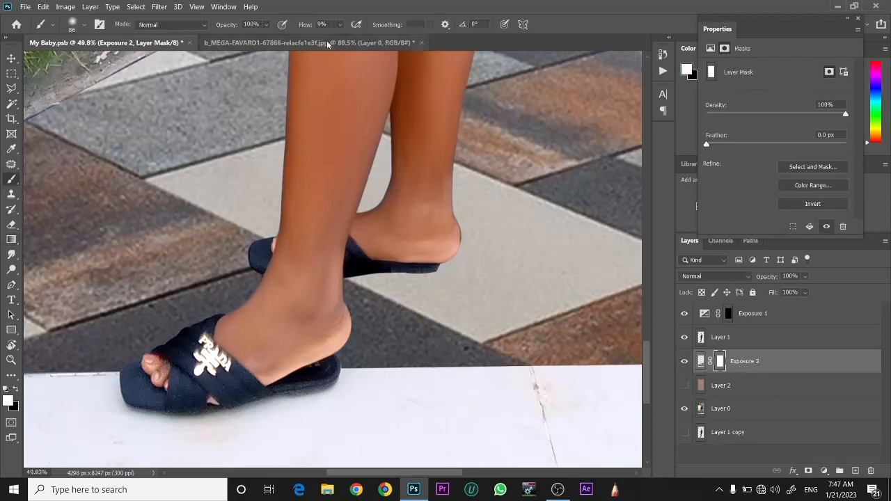
pyautogui.moveTo(216, 411); pyautogui.dragTo(239, 412)
pyautogui.moveTo(277, 259); pyautogui.dragTo(258, 259)
pyautogui.click(18, 389)
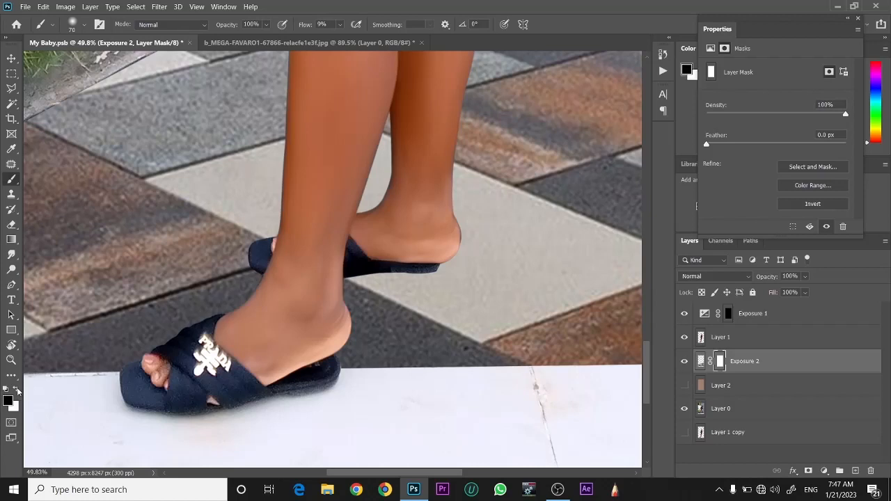
pyautogui.moveTo(252, 255)
pyautogui.mouseDown()
pyautogui.moveTo(259, 273)
pyautogui.moveTo(254, 249)
pyautogui.mouseUp()
pyautogui.moveTo(344, 279)
pyautogui.mouseDown()
pyautogui.moveTo(349, 275)
pyautogui.moveTo(448, 262)
pyautogui.moveTo(429, 270)
pyautogui.moveTo(454, 258)
pyautogui.moveTo(458, 237)
pyautogui.mouseUp()
# - Enlarge the brush to 134 and paint a wider, softer shadow on the mask beneath the rear sandal, from the heel toward the front ankle
pyautogui.keyDown('alt'); pyautogui.rightClick(434, 266); pyautogui.keyUp('alt')
pyautogui.moveTo(436, 274); pyautogui.dragTo(340, 276)
pyautogui.keyDown('alt'); pyautogui.rightClick(381, 272); pyautogui.keyUp('alt')
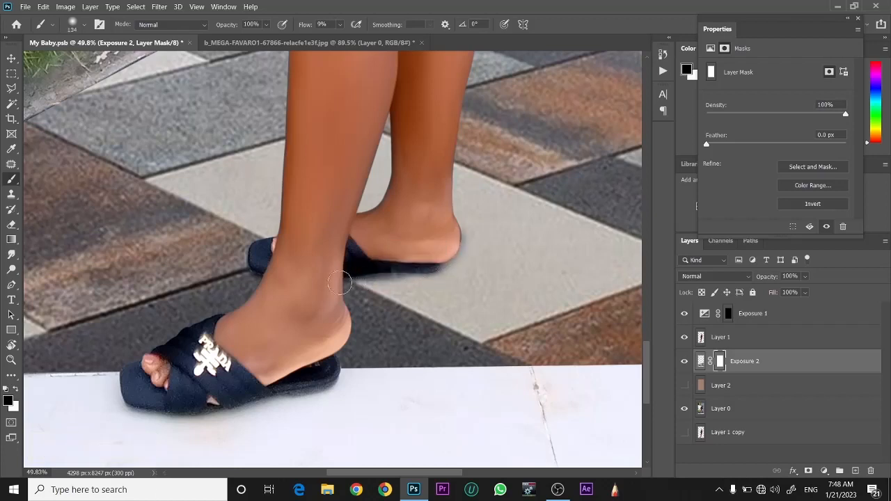
pyautogui.moveTo(460, 251)
pyautogui.mouseDown()
pyautogui.moveTo(428, 266)
pyautogui.moveTo(468, 253)
pyautogui.moveTo(436, 277)
pyautogui.moveTo(418, 268)
pyautogui.moveTo(470, 265)
pyautogui.moveTo(439, 280)
pyautogui.moveTo(332, 289)
pyautogui.mouseUp()
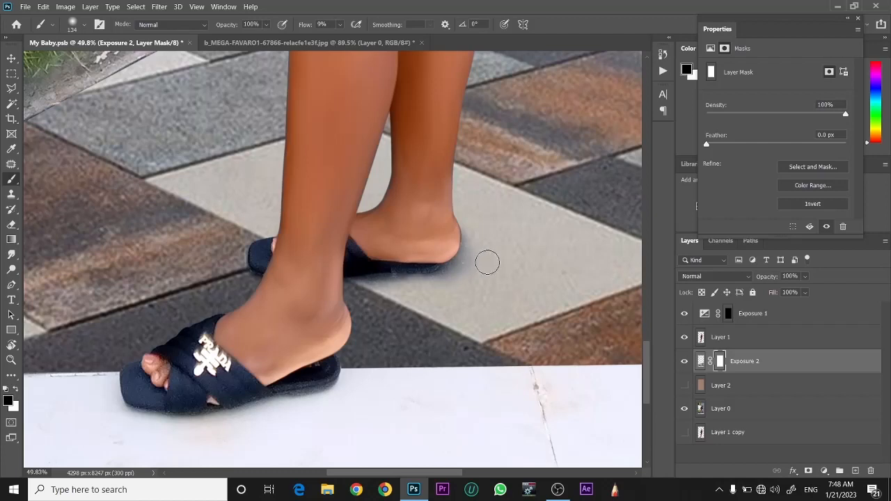
pyautogui.press('x')
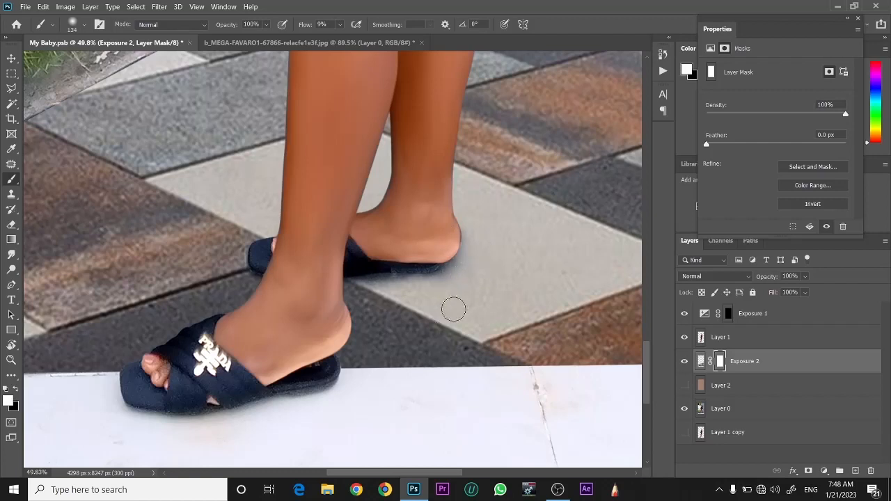
# - View the whole photo and compare the original and new floor by toggling the visibility of the merged floor layer
pyautogui.press('z')
pyautogui.moveTo(454, 304); pyautogui.dragTo(398, 306)
pyautogui.press('b')
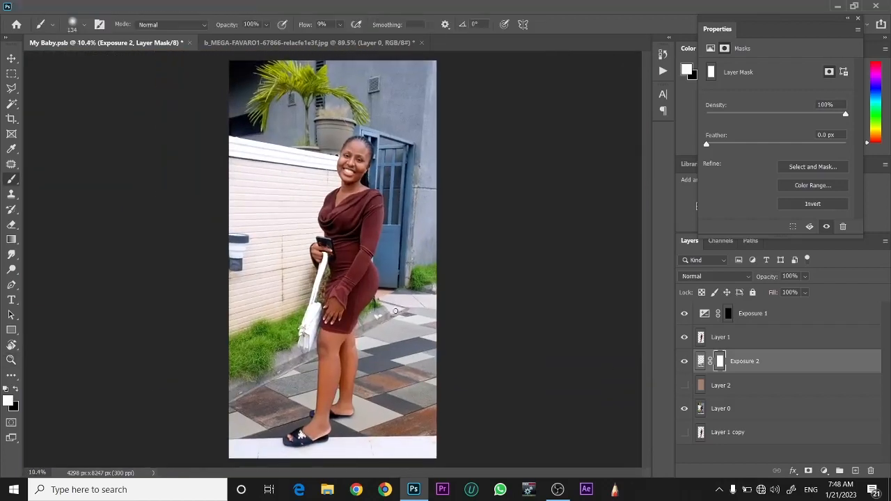
pyautogui.click(683, 362)
pyautogui.click(682, 360)
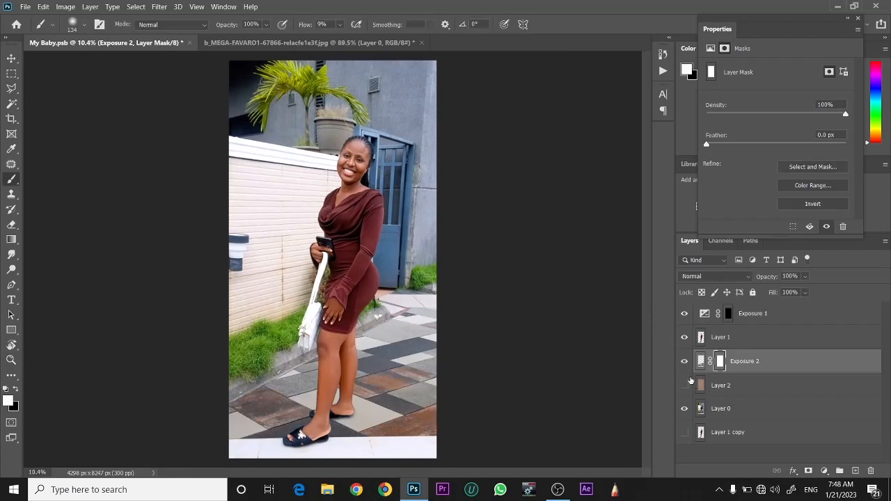
pyautogui.click(683, 362)
pyautogui.click(683, 361)
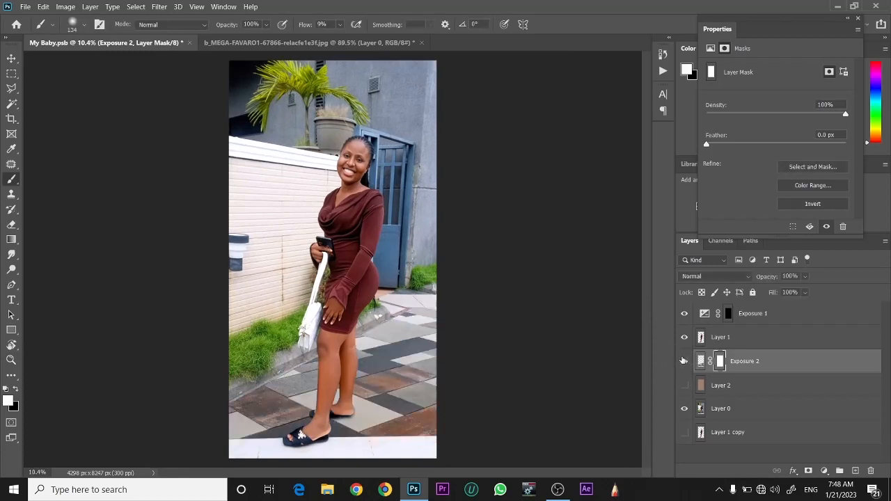